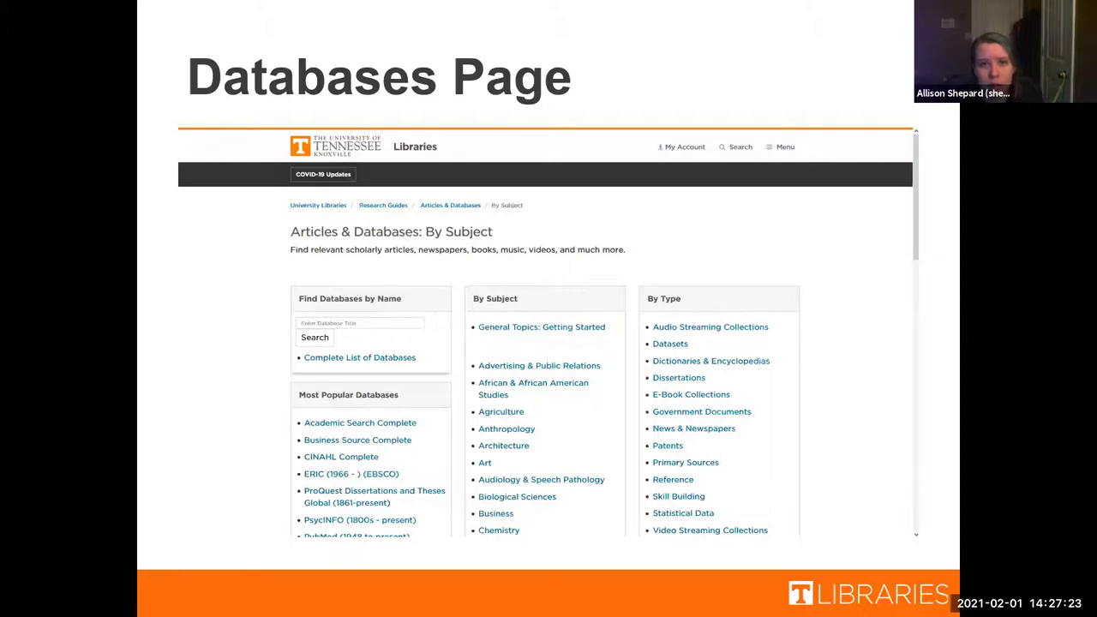
- Leave the slideshow and open the Academic Search Complete database from the libraries' Articles & Databases page
key(Escape)
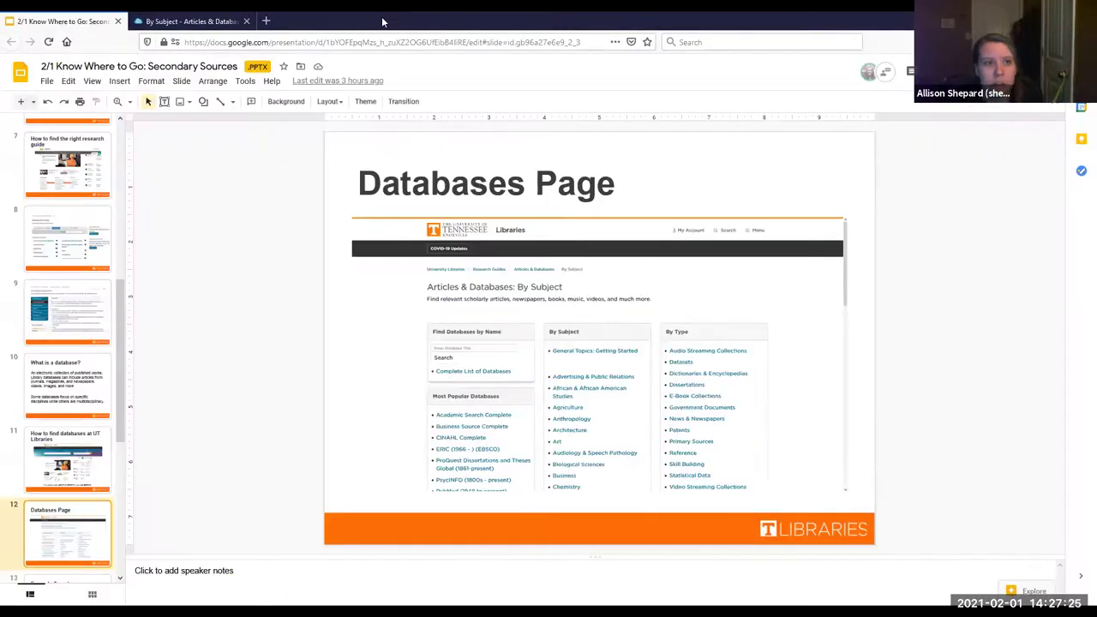
click(227, 25)
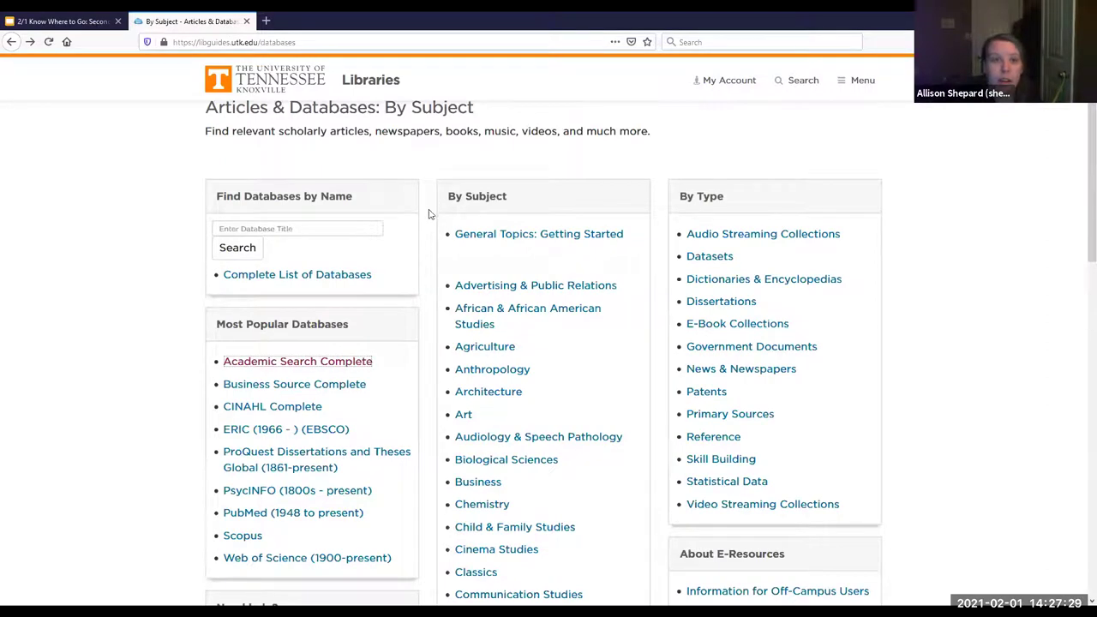
click(292, 364)
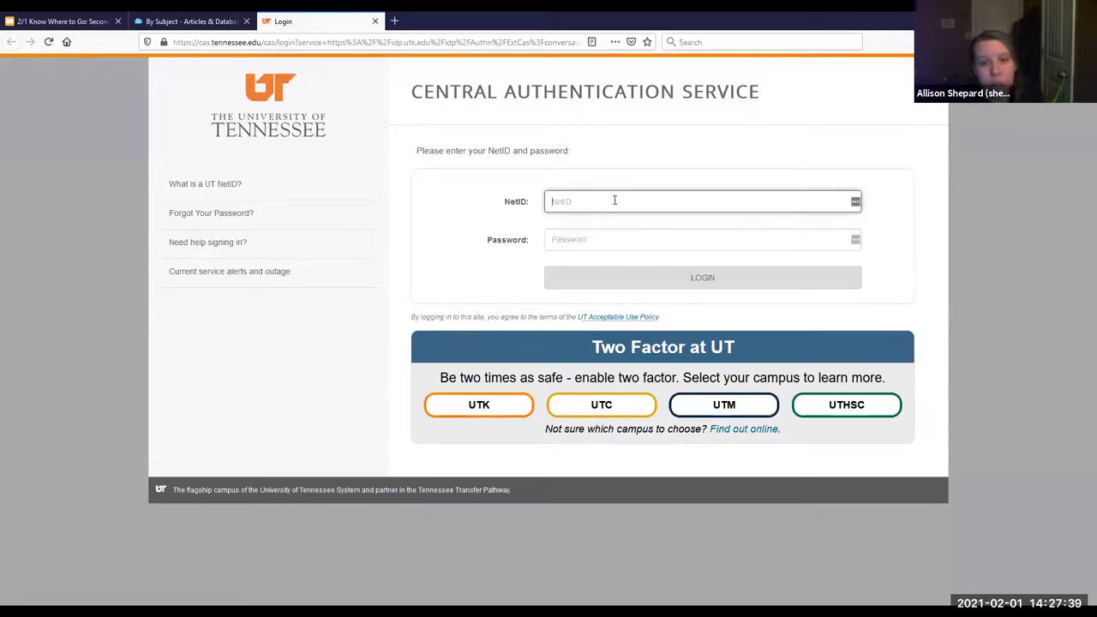
- Log in to the Central Authentication Service with the NetID and account password, and decline saving the login in LastPass
text(allison)
key(Tab)
text(••••••••••••••)
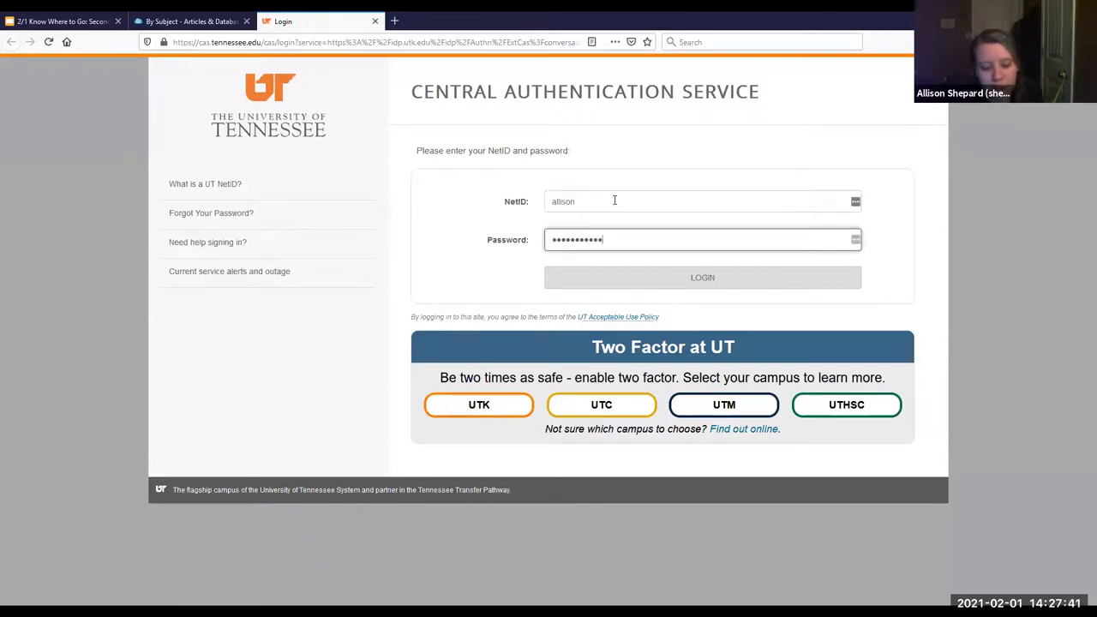
key(Return)
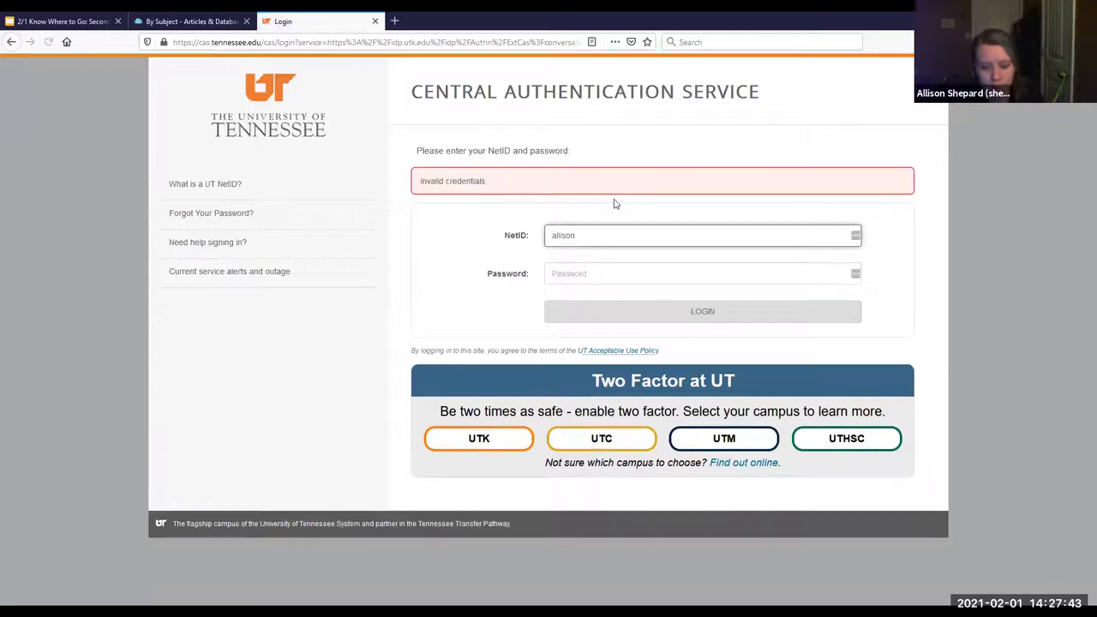
text(•••••••••••••)
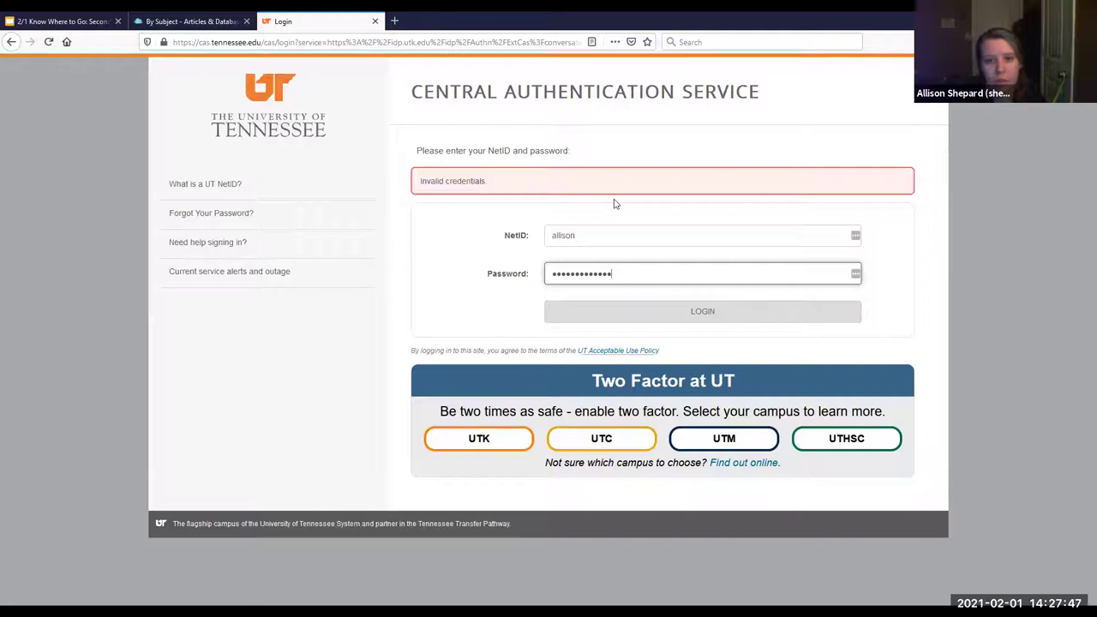
key(Return)
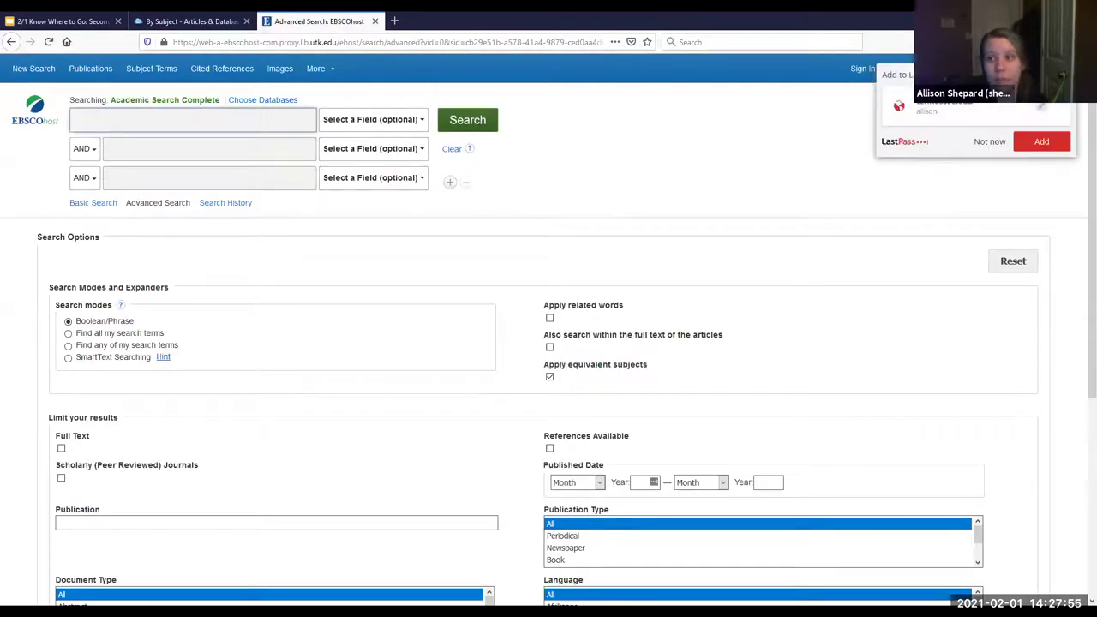
click(990, 143)
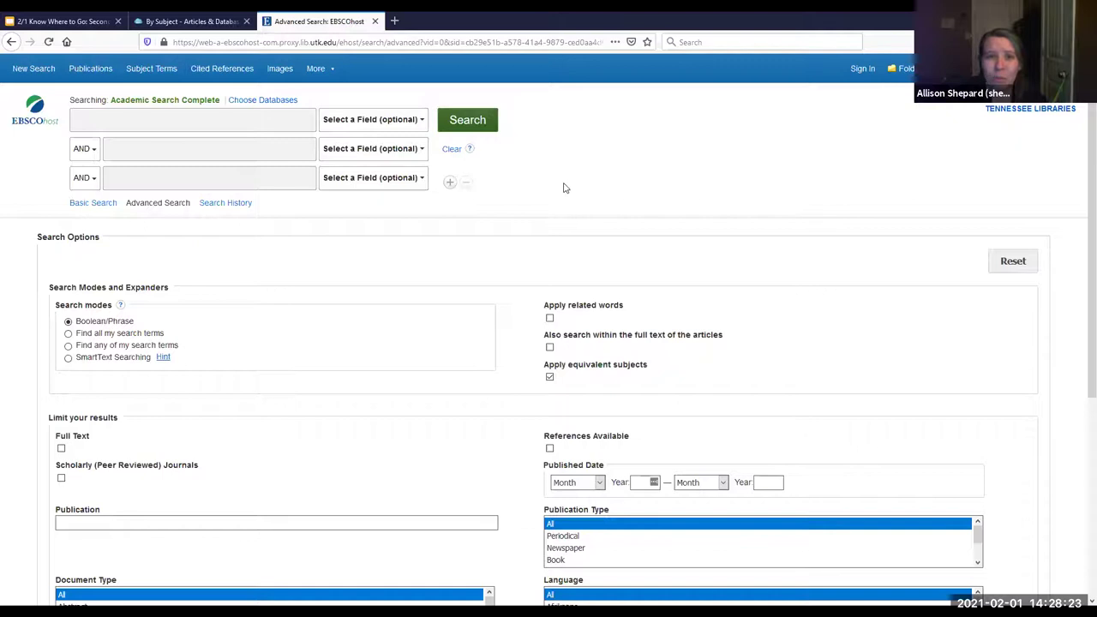
- Set the first search term to the suggested phrase "college students or university students or undergraduates"
click(495, 177)
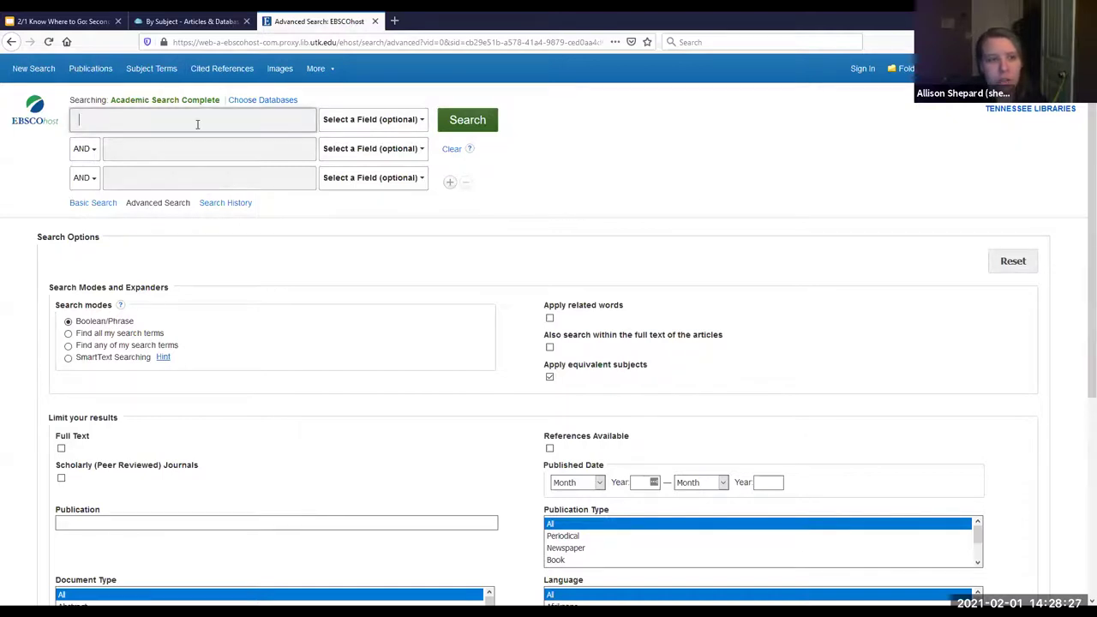
text(college students)
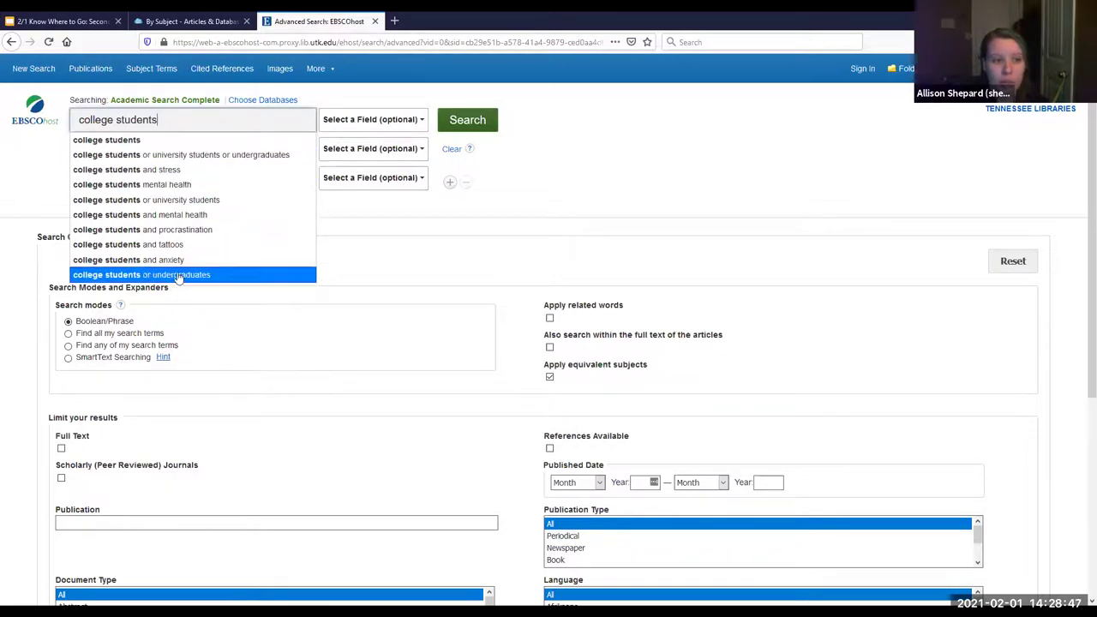
click(183, 157)
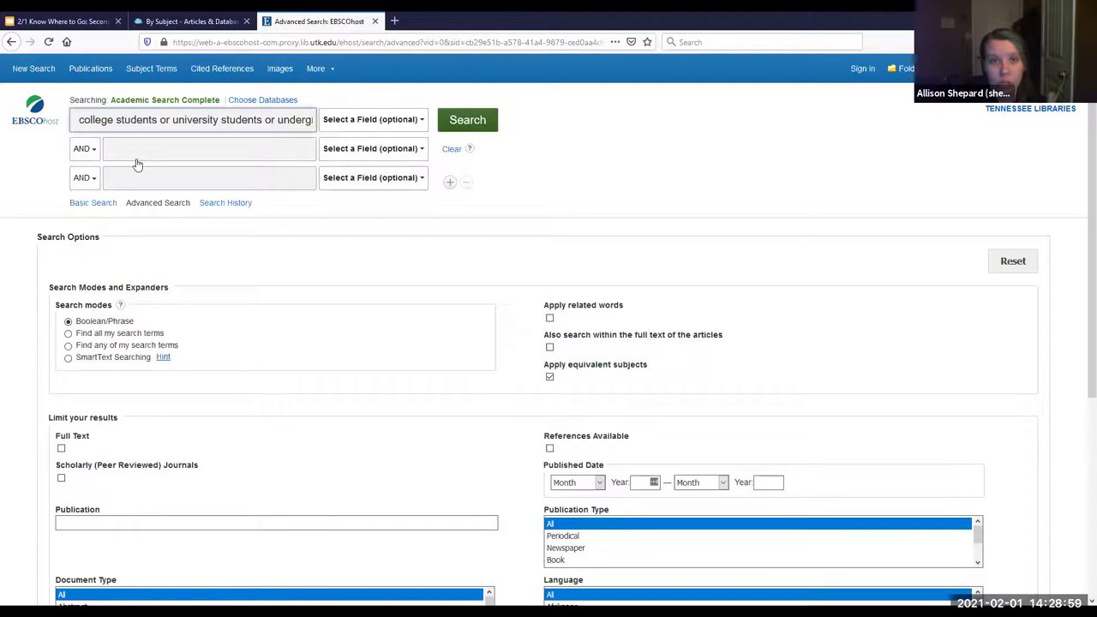
- Add "stress management" as the second search term, combined with AND, and run the search
click(90, 152)
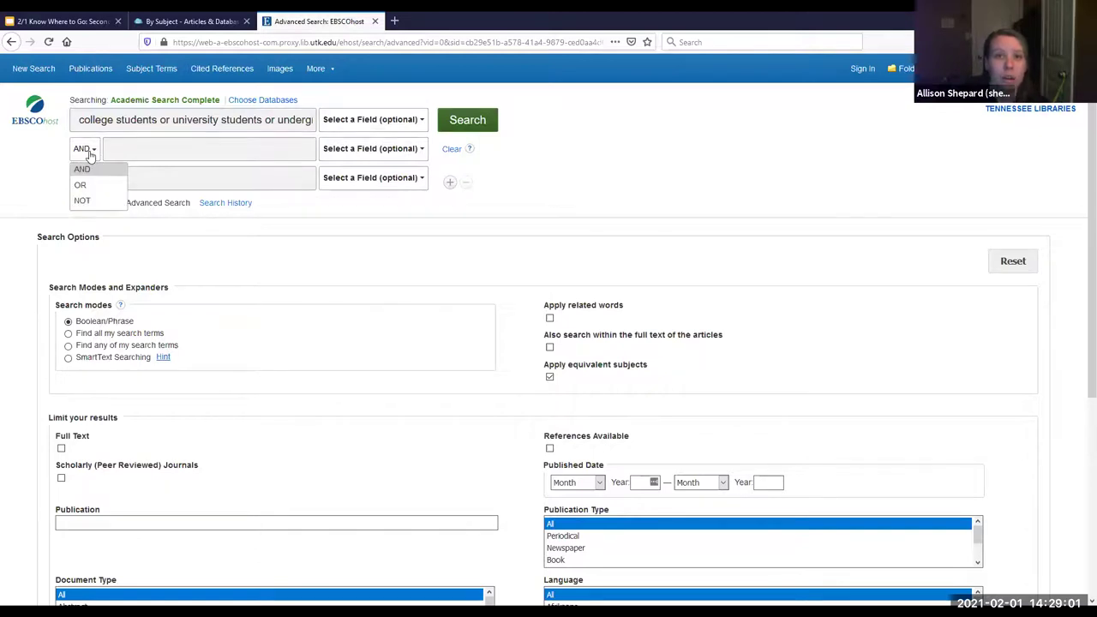
click(103, 151)
click(110, 150)
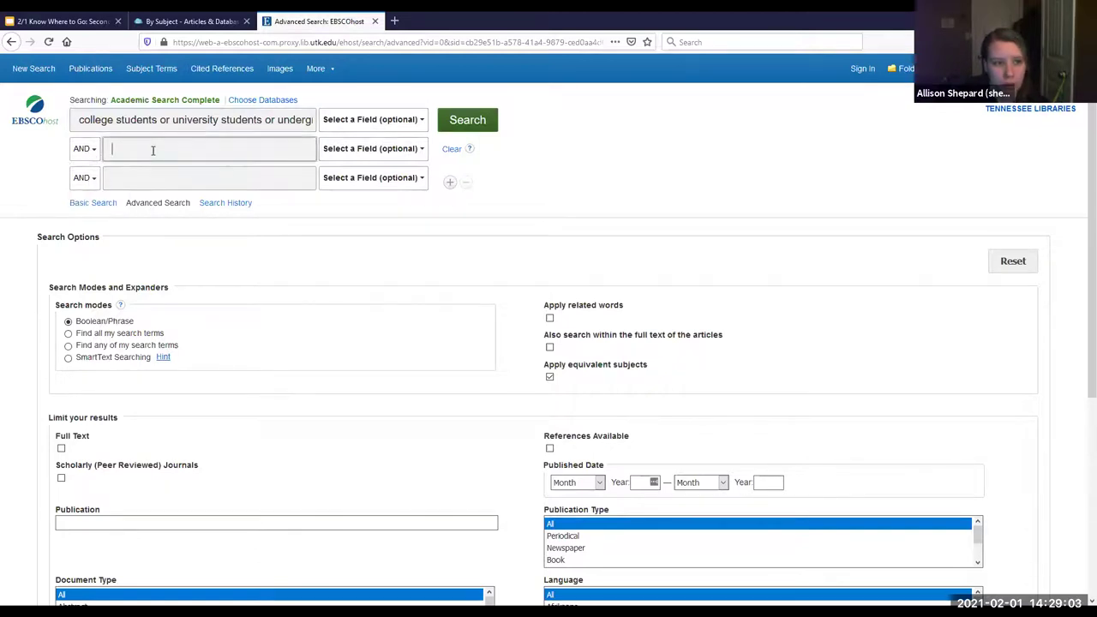
text(st)
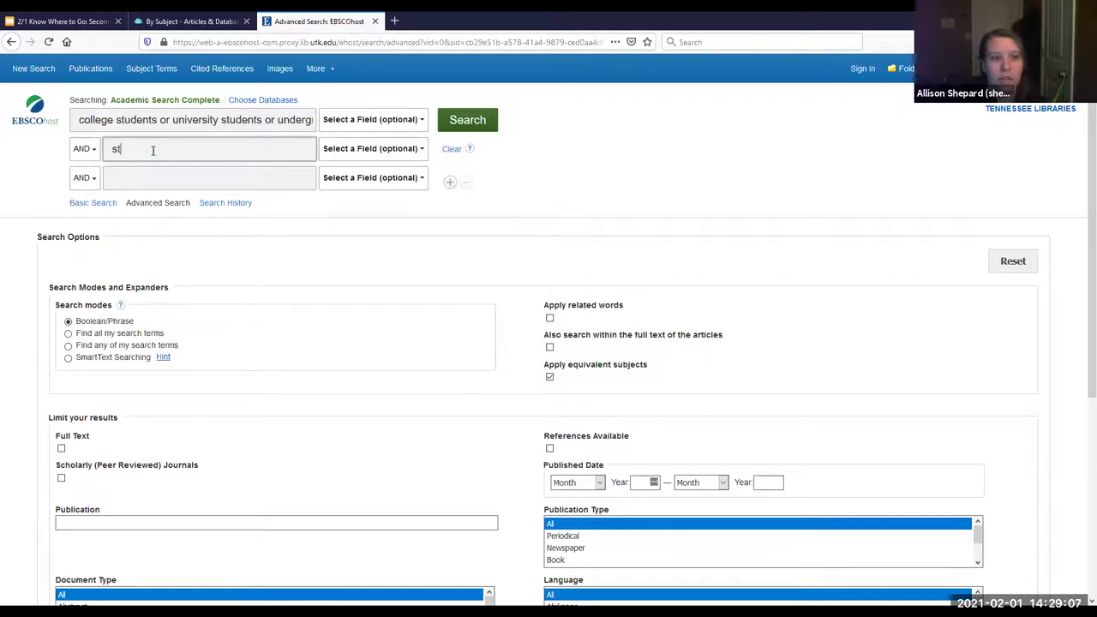
text(ress man)
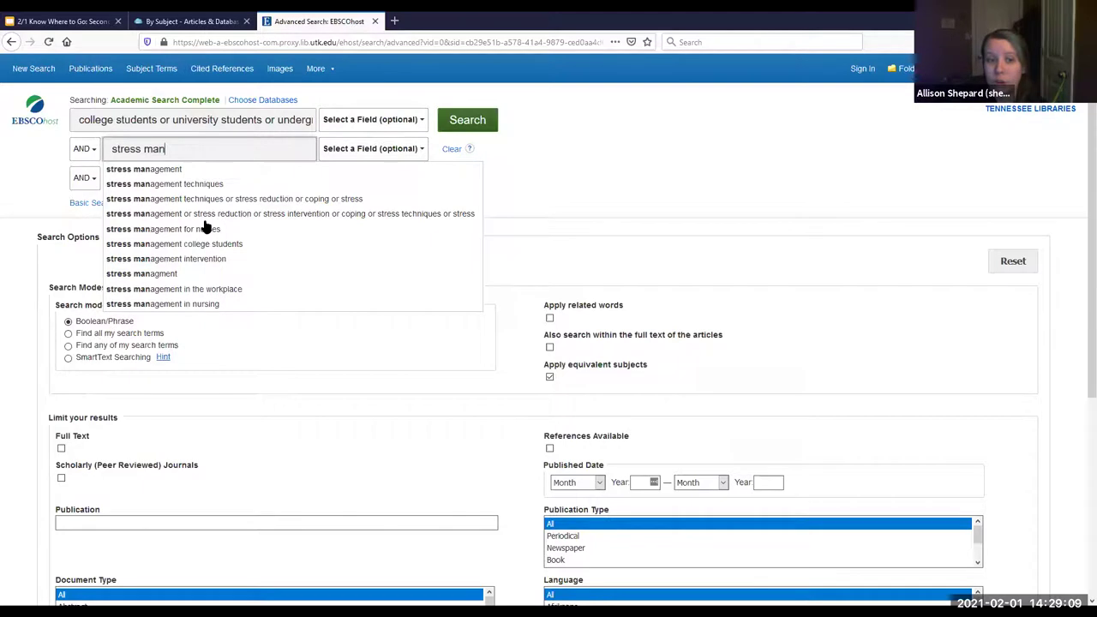
click(206, 172)
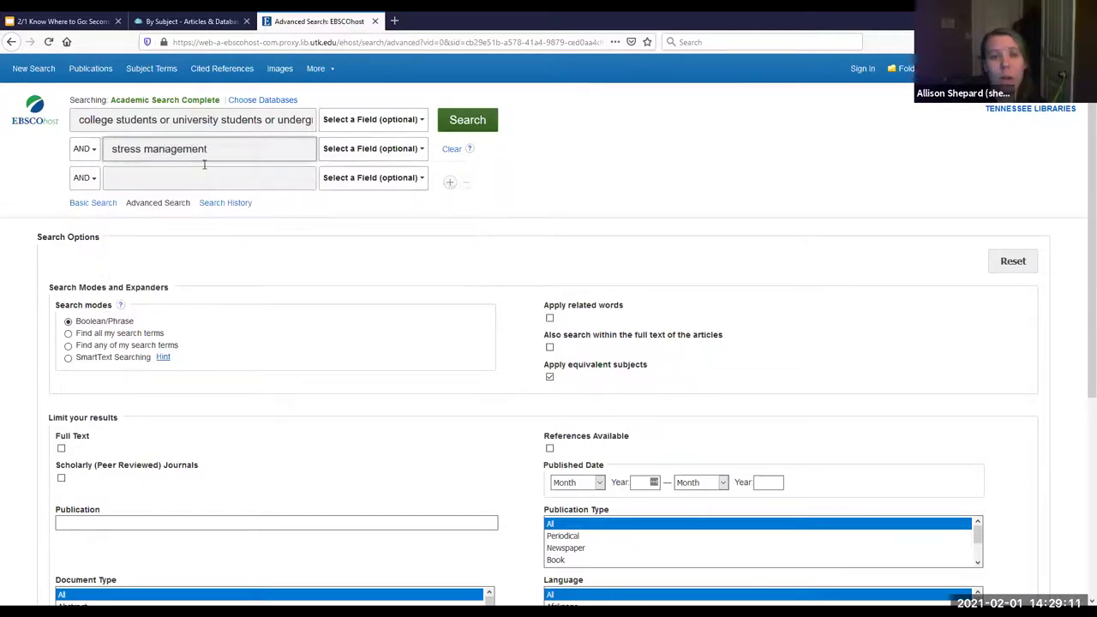
click(480, 123)
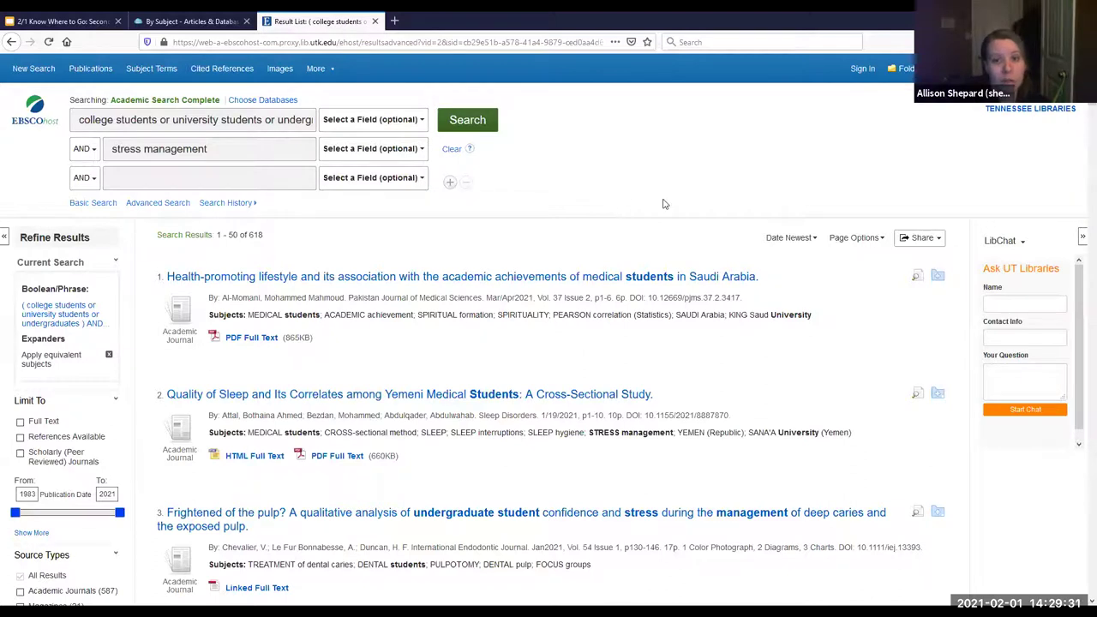
- Sort the search results by relevance and limit them to scholarly (peer reviewed) journals
click(793, 239)
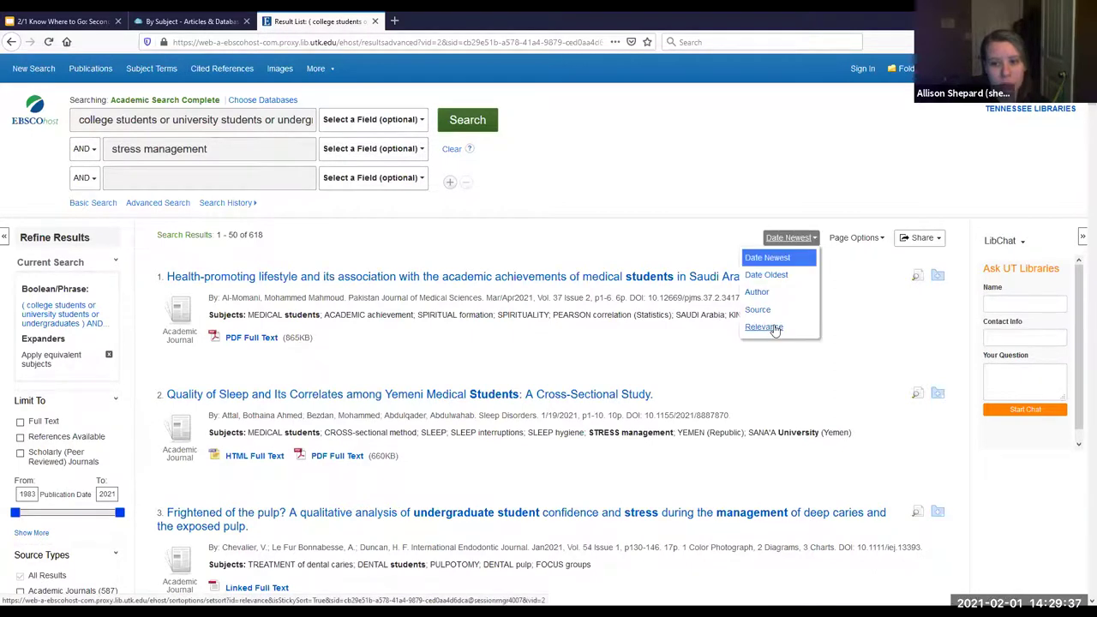
click(776, 316)
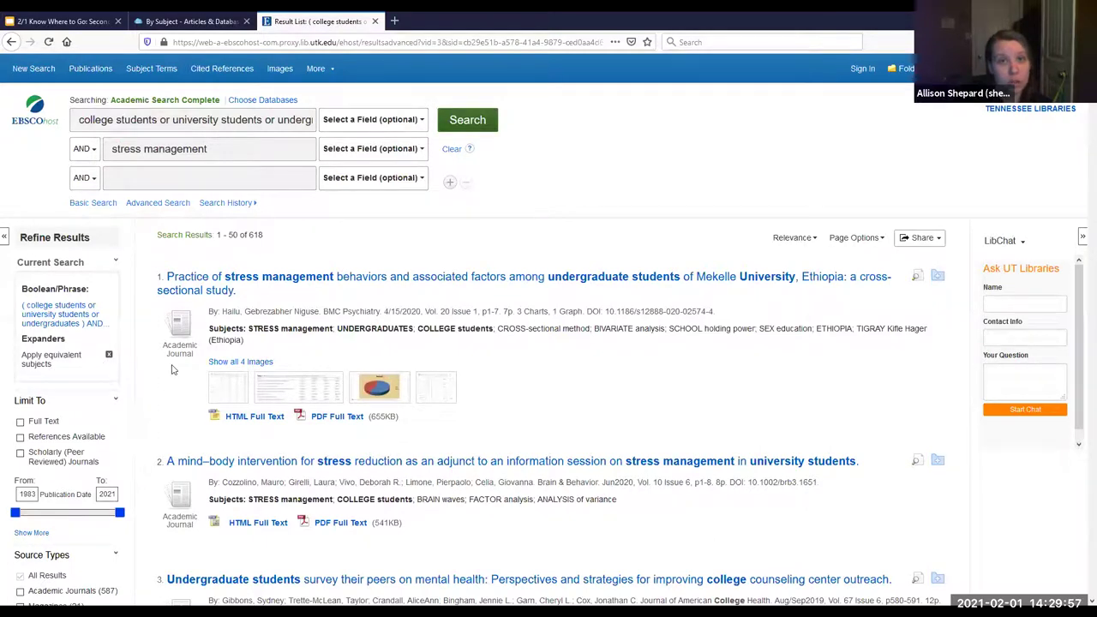
scroll(160, 385, down, 3)
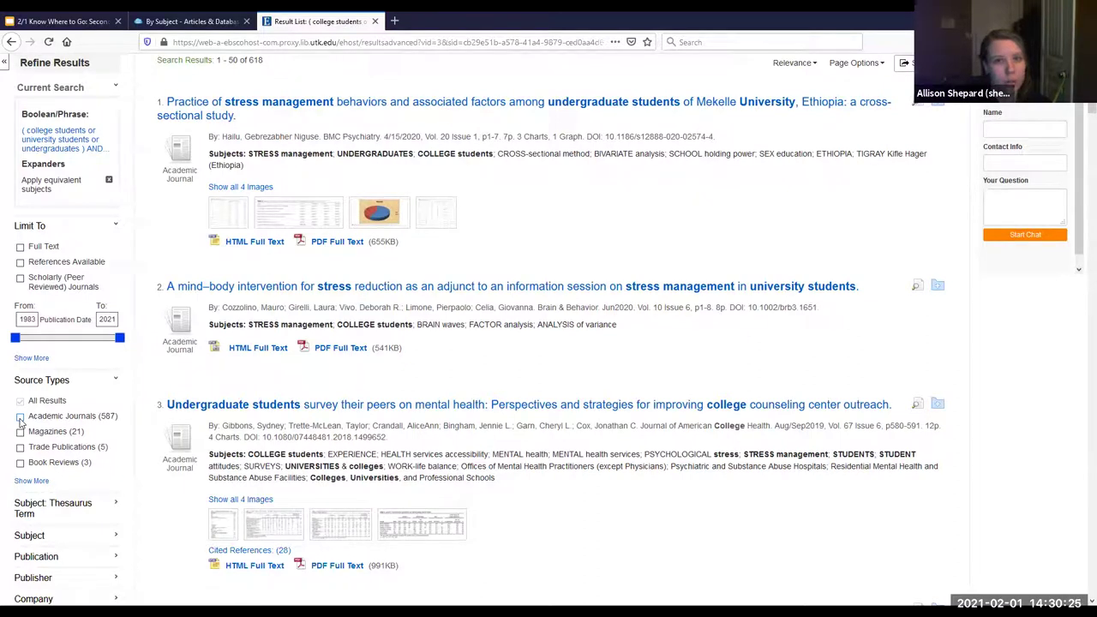
click(20, 280)
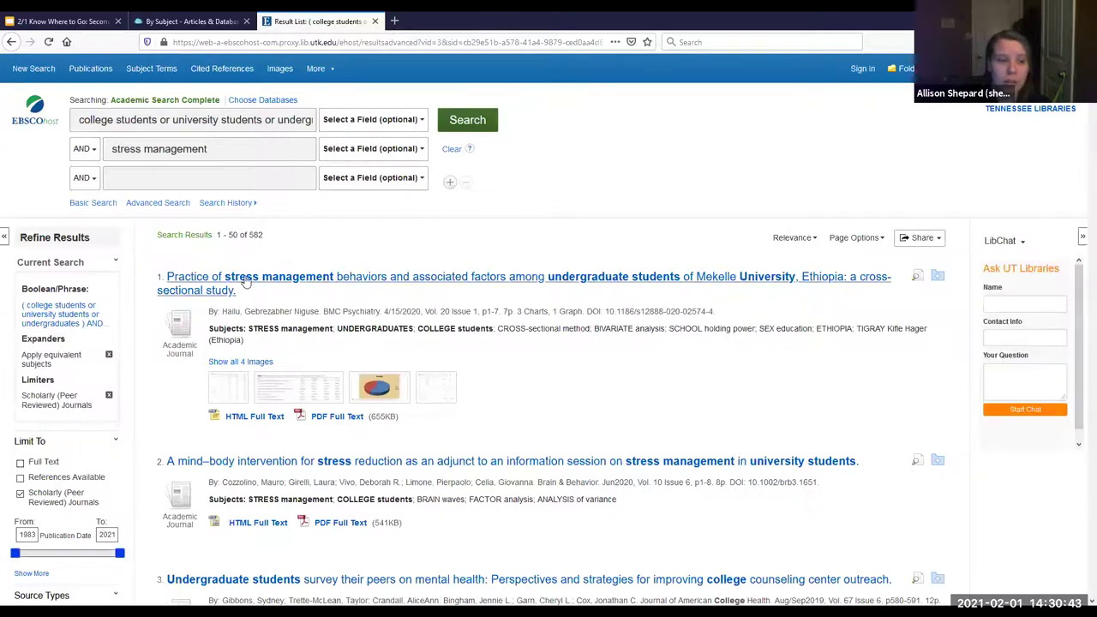
- Limit the results' publication date to start from 2011
scroll(105, 342, down, 3)
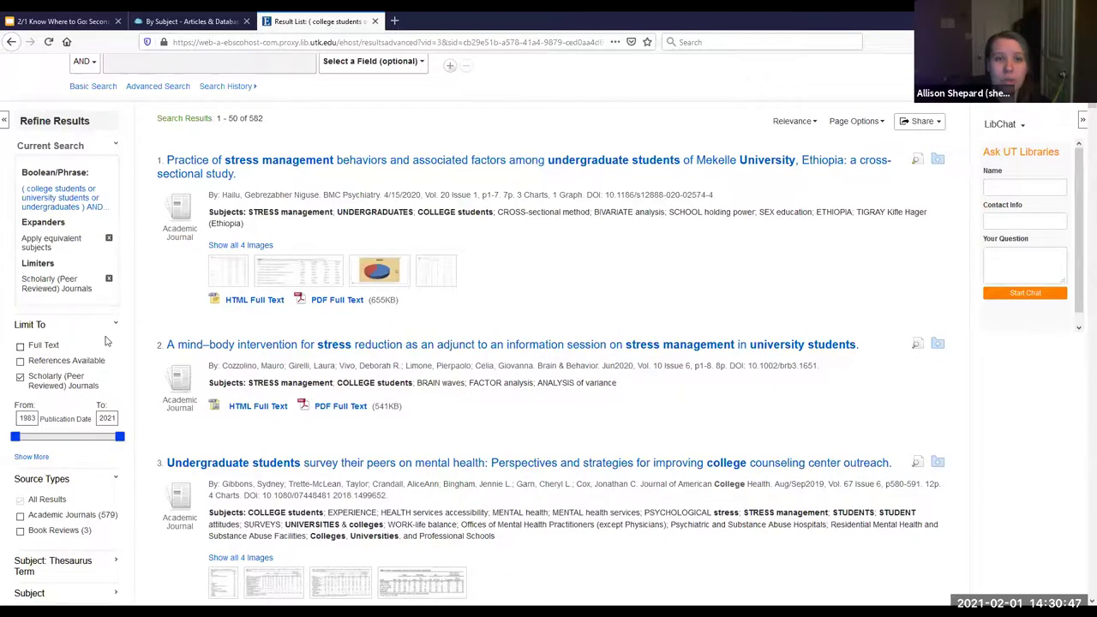
scroll(140, 335, down, 2)
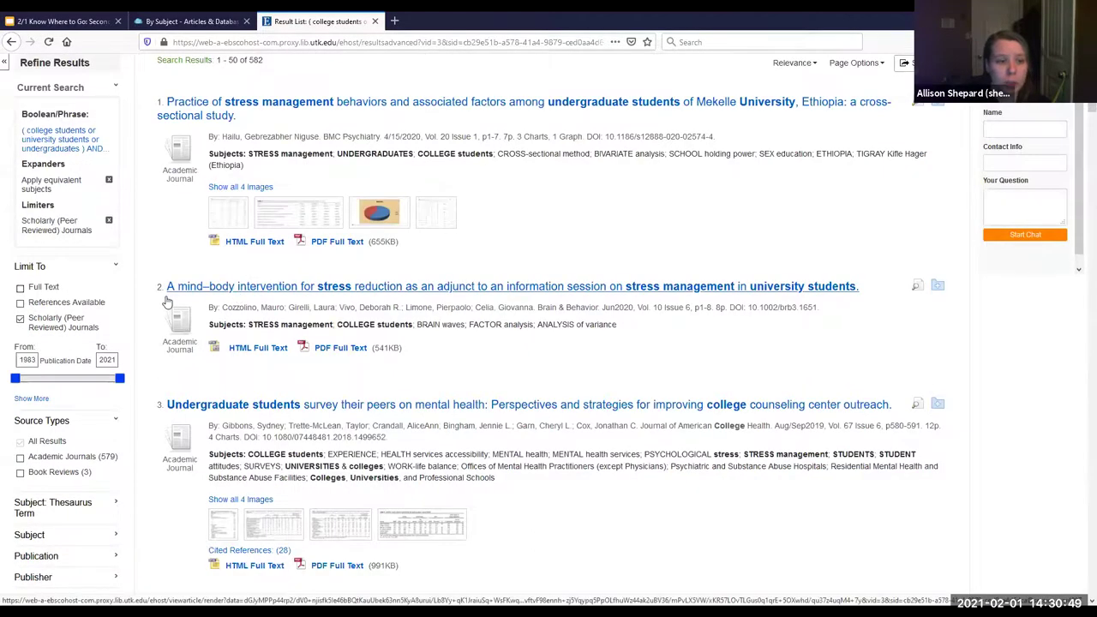
scroll(163, 303, down, 2)
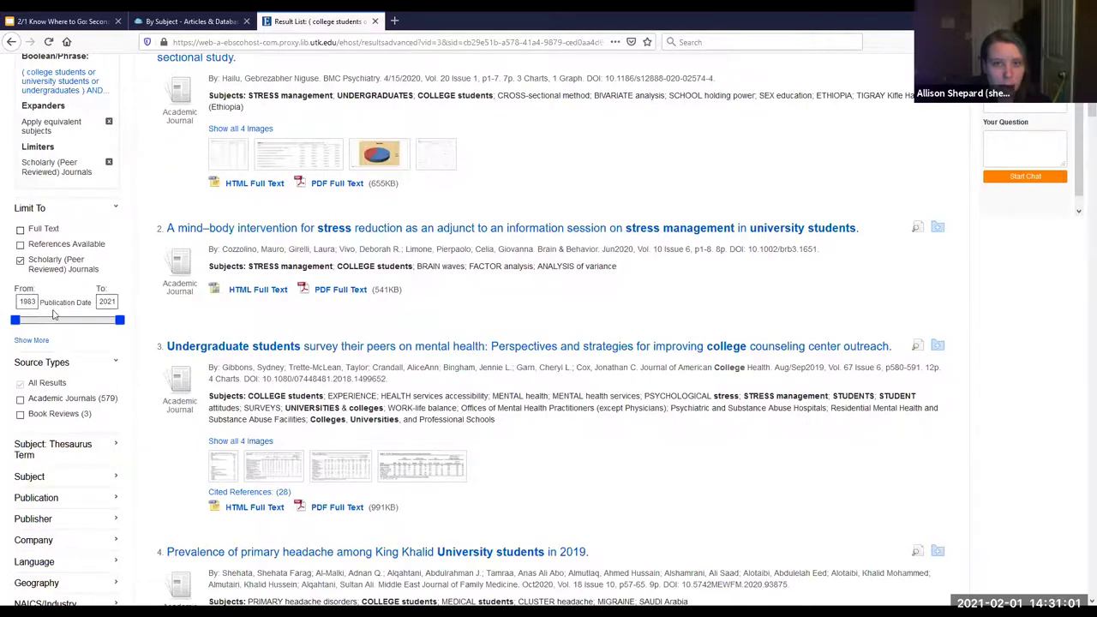
drag(37, 301, 6, 301)
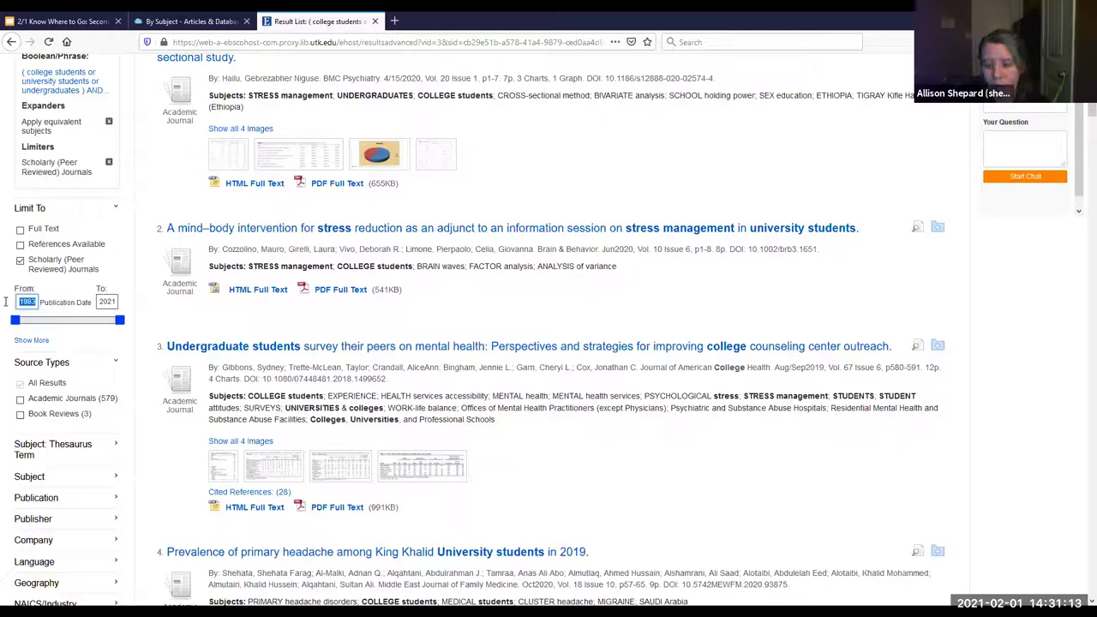
text(2011)
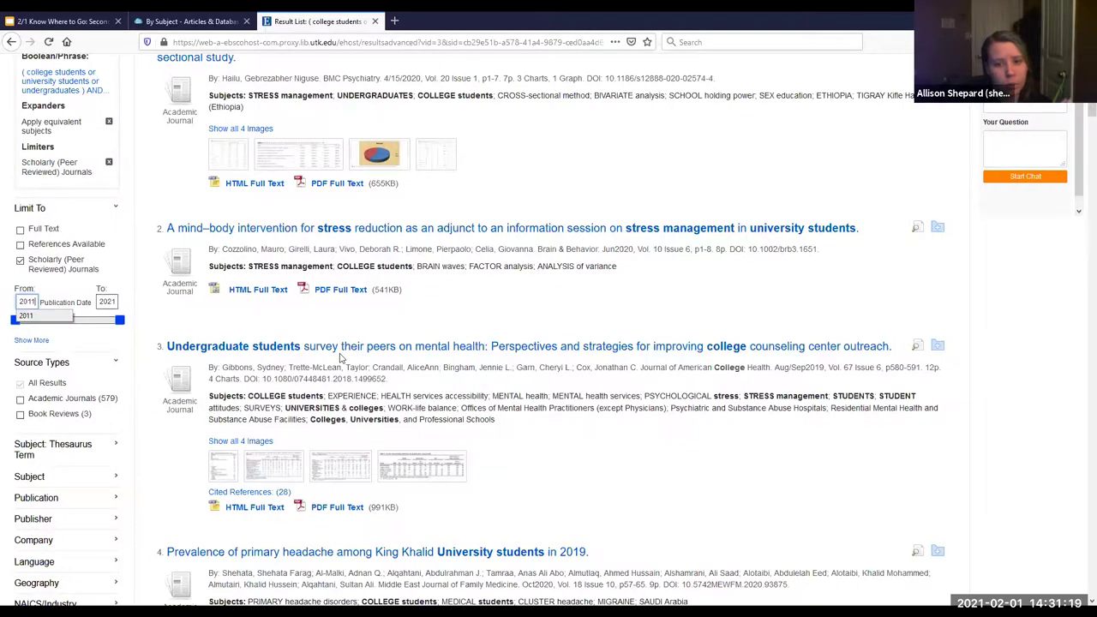
key(Return)
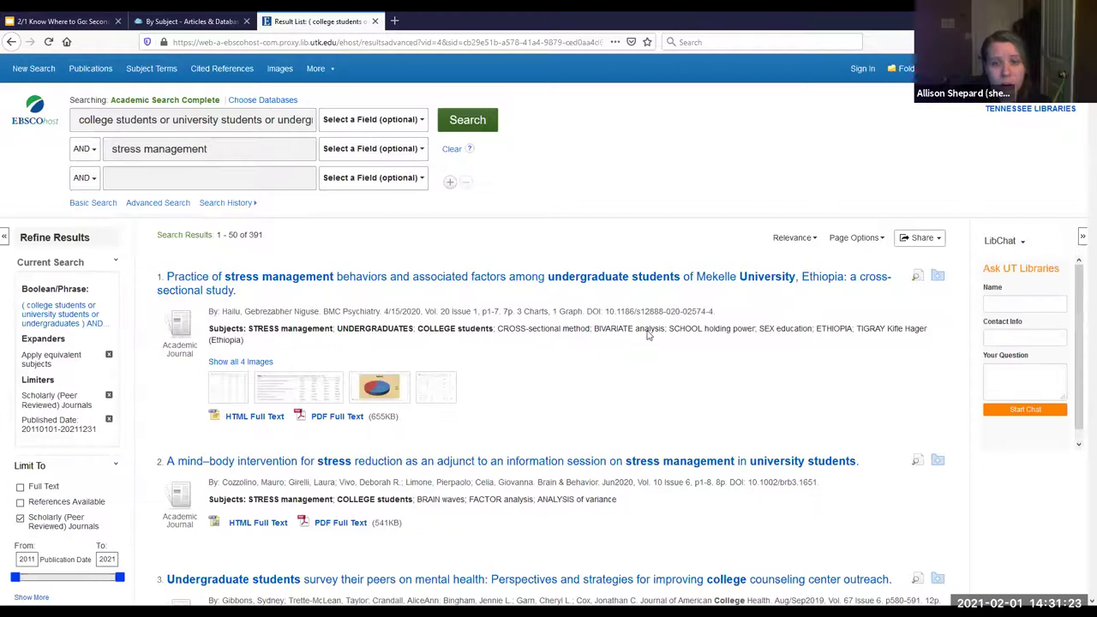
- Open the first result's record on Mekelle University undergraduates, review its subject terms and abstract, and open its PDF full text
scroll(648, 365, down, 1)
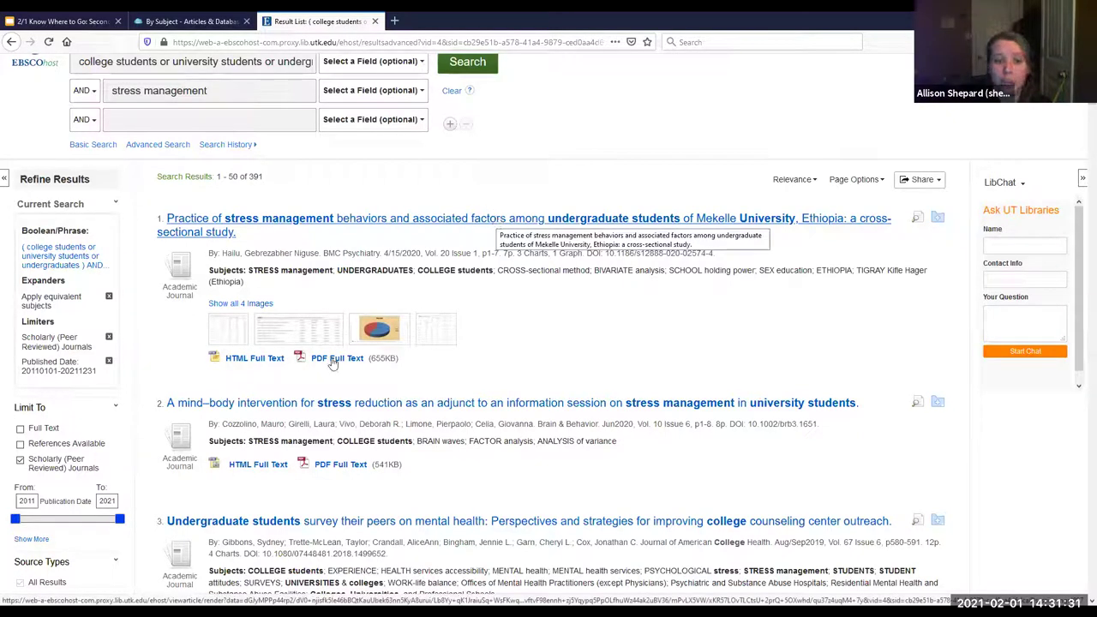
click(513, 228)
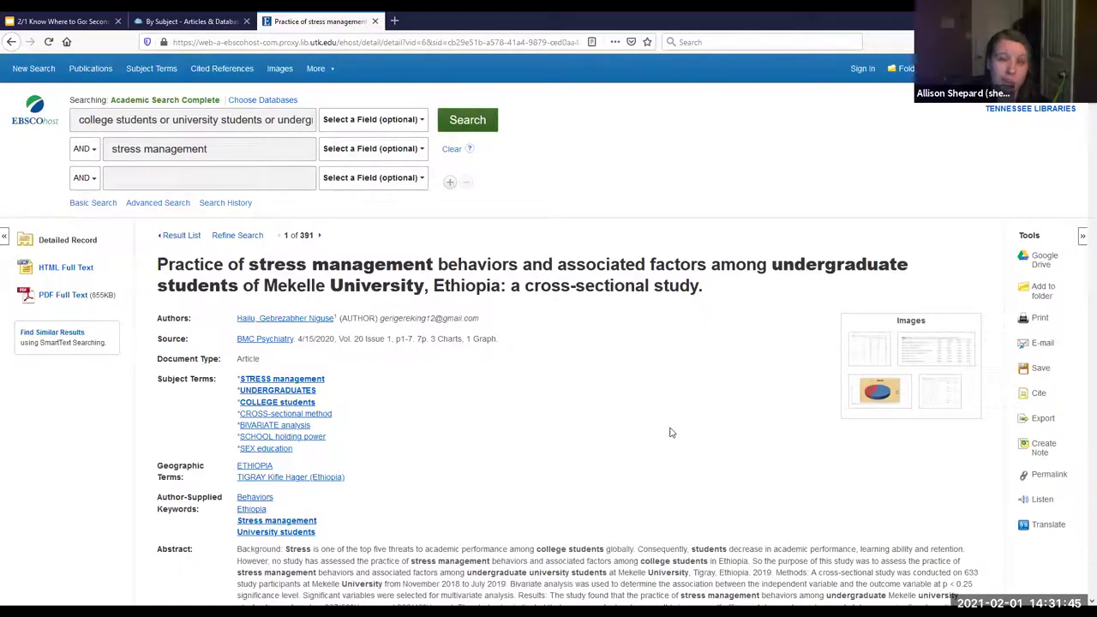
scroll(644, 369, down, 3)
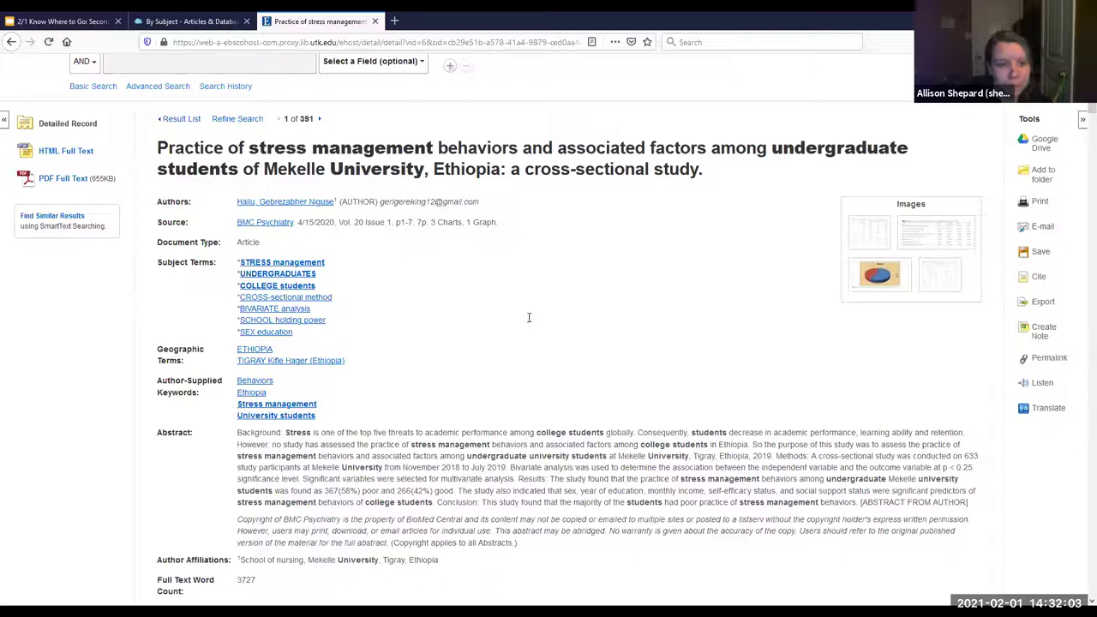
scroll(228, 323, down, 3)
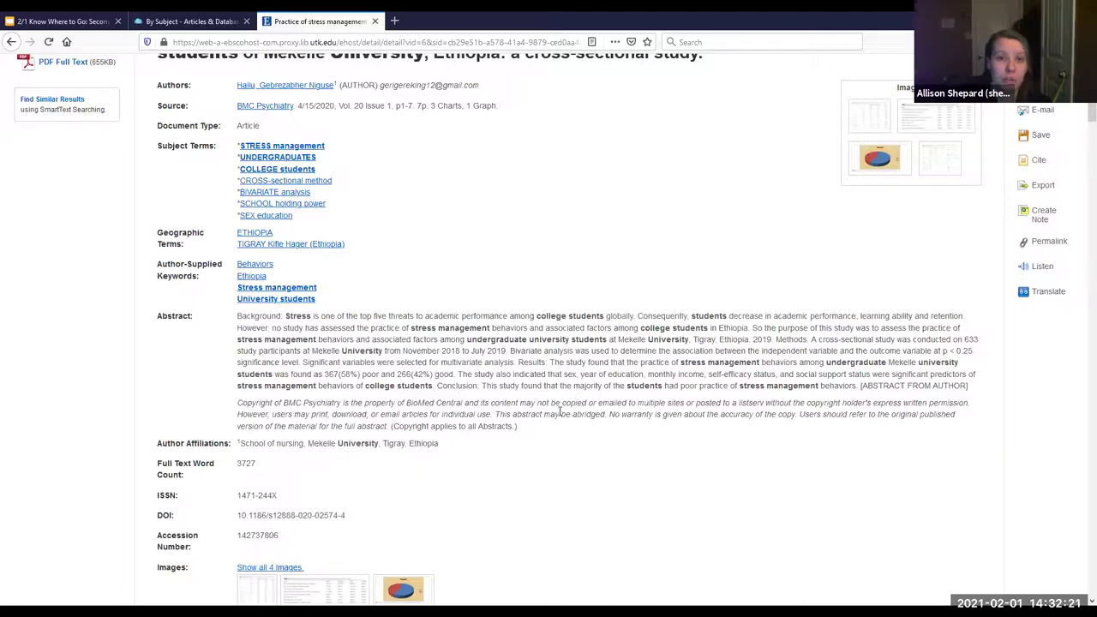
scroll(559, 413, up, 3)
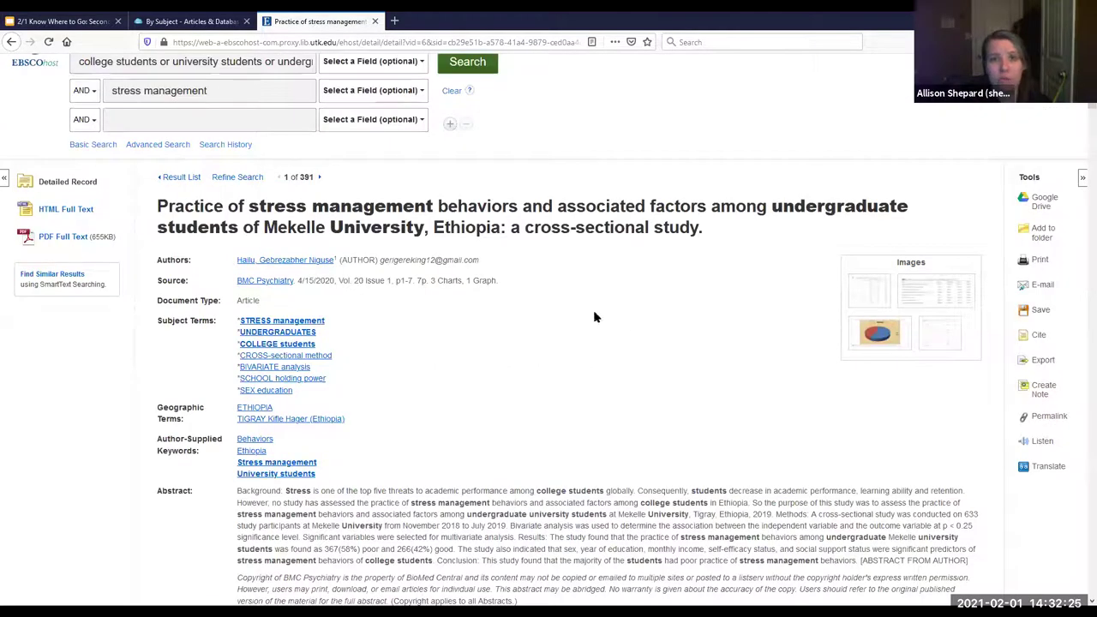
click(67, 245)
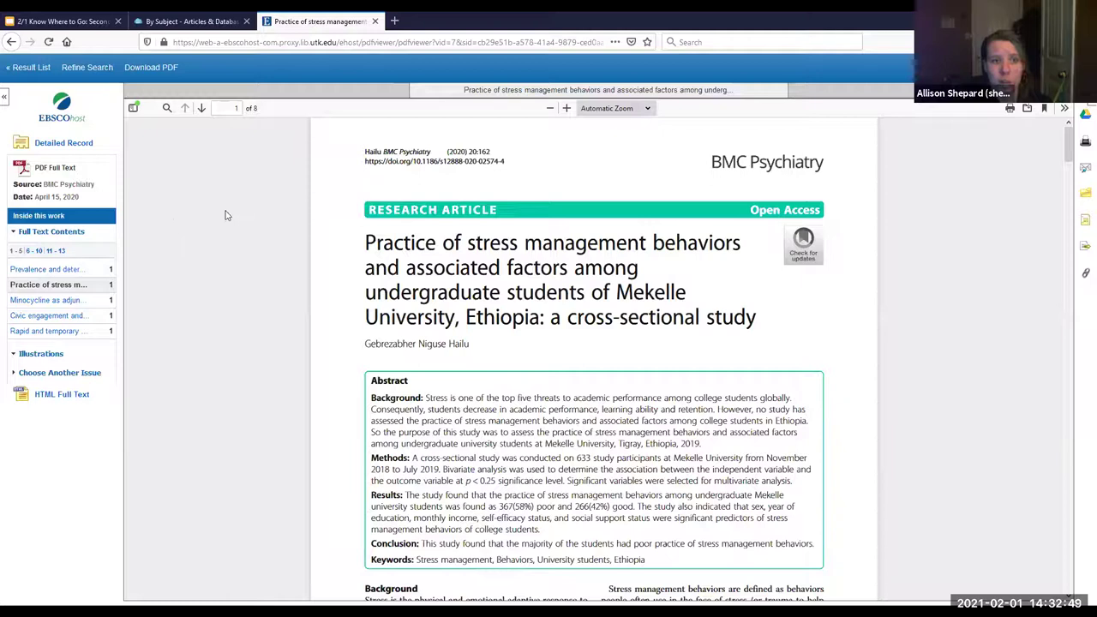
- Return to the result list, find the Marijuana eCHECKUPTO GO article, and open its full-text PDF through FindText
click(26, 69)
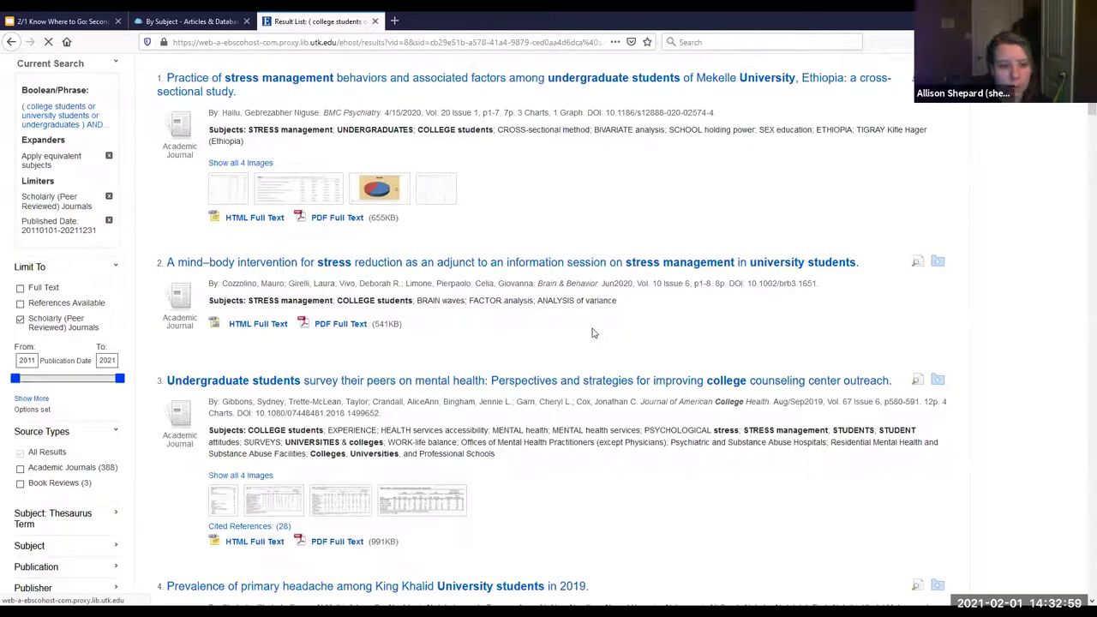
scroll(579, 331, down, 20)
scroll(578, 331, down, 12)
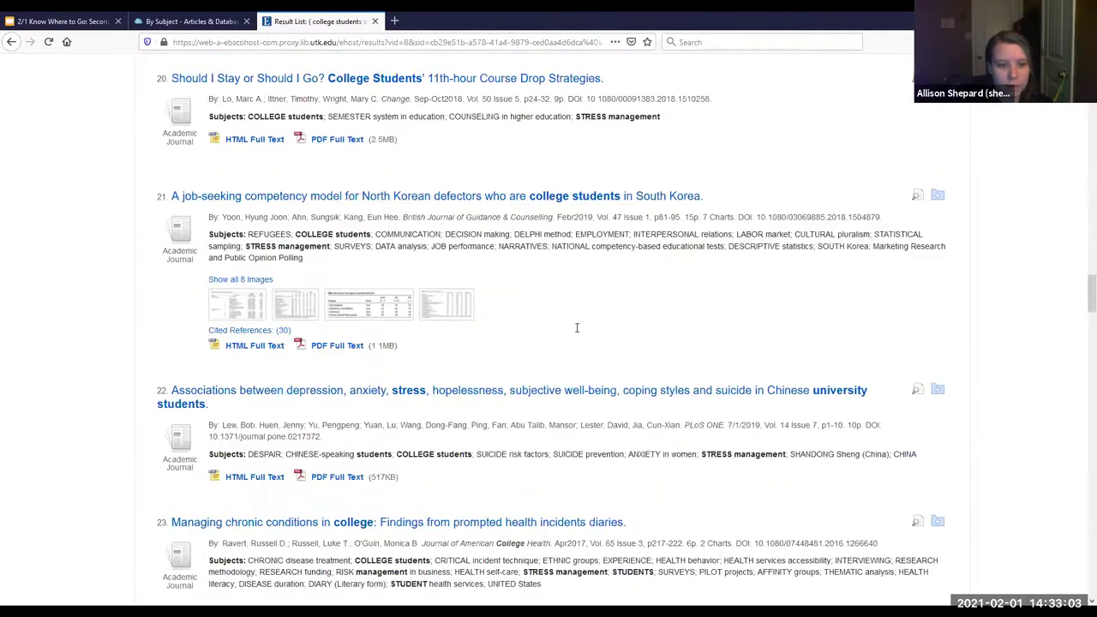
scroll(577, 327, down, 12)
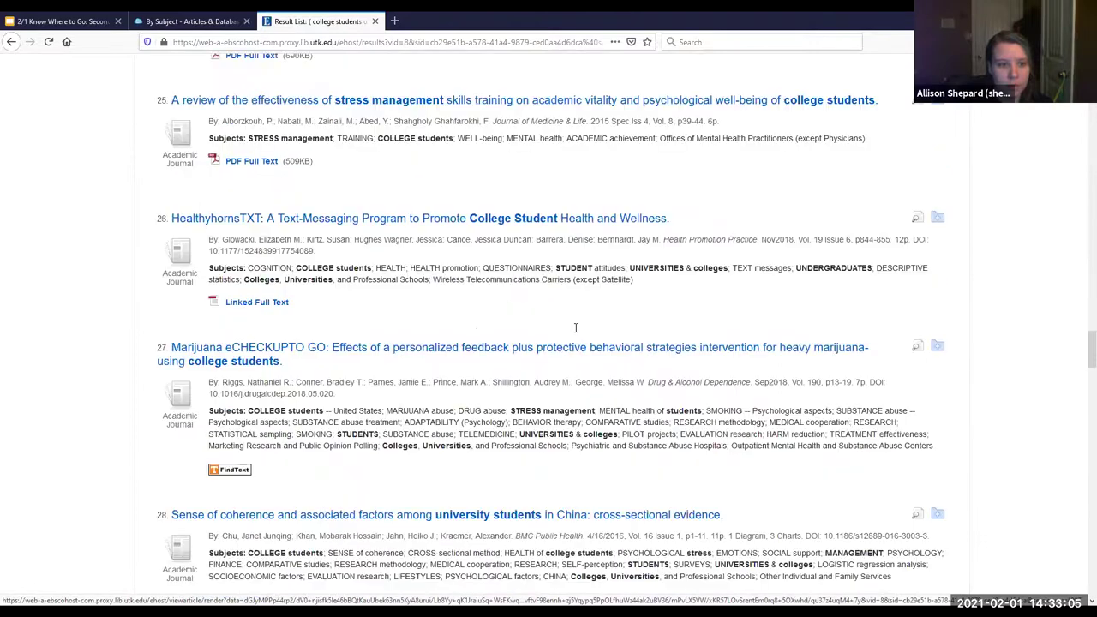
scroll(576, 327, down, 4)
scroll(504, 289, up, 1)
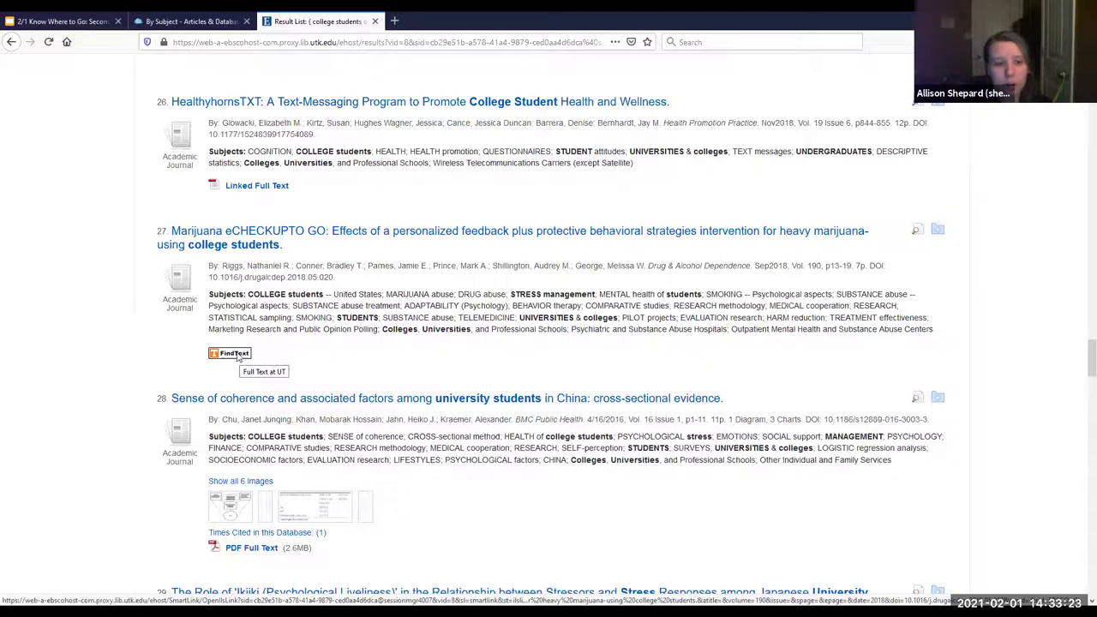
click(231, 354)
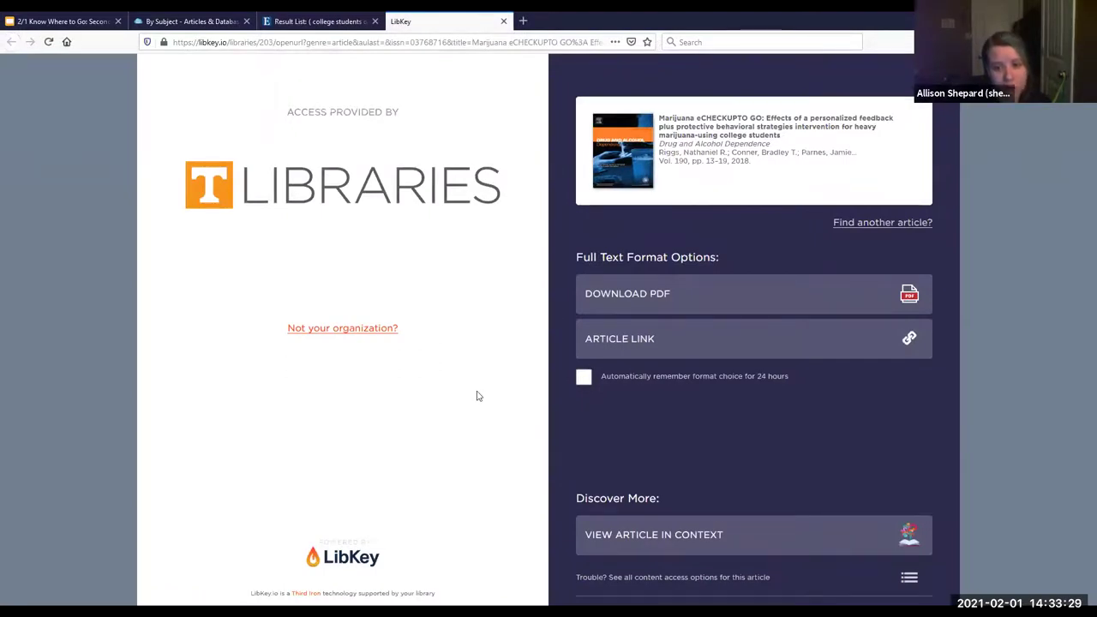
click(776, 300)
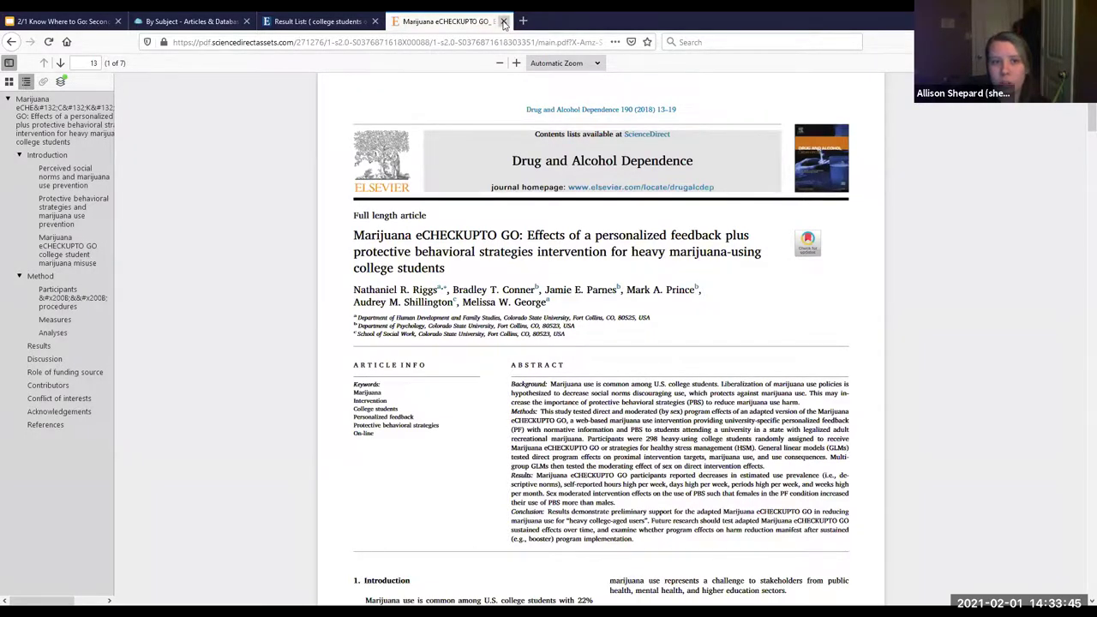
- Close the article PDF and the Academic Search Complete results to return to the library's databases-by-subject page
click(504, 22)
scroll(816, 339, up, 5)
scroll(816, 339, up, 20)
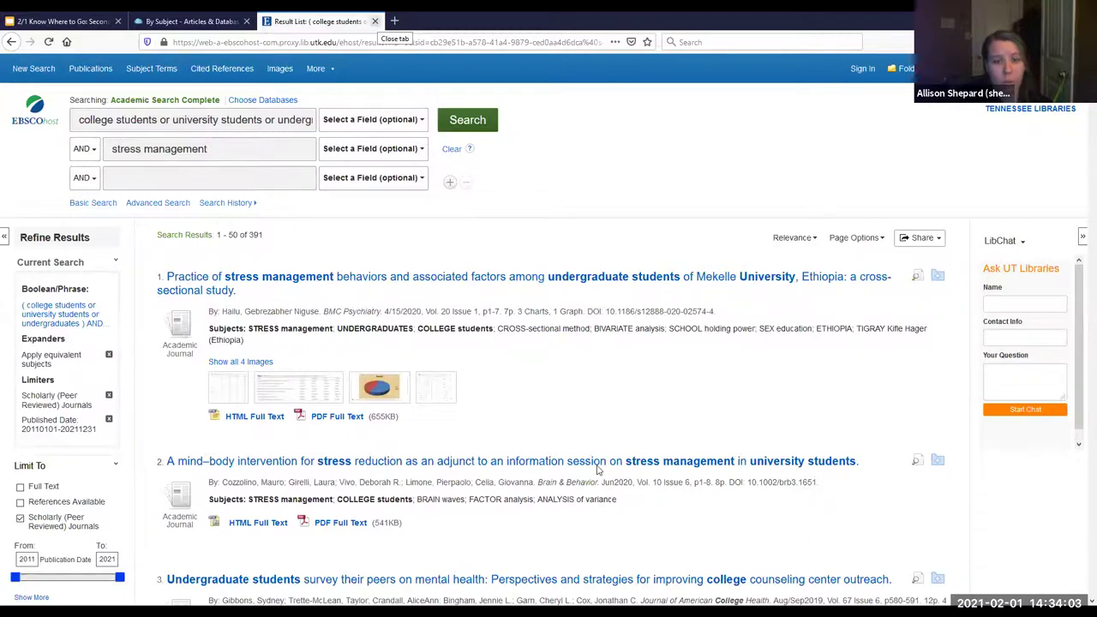
key(ctrl+w)
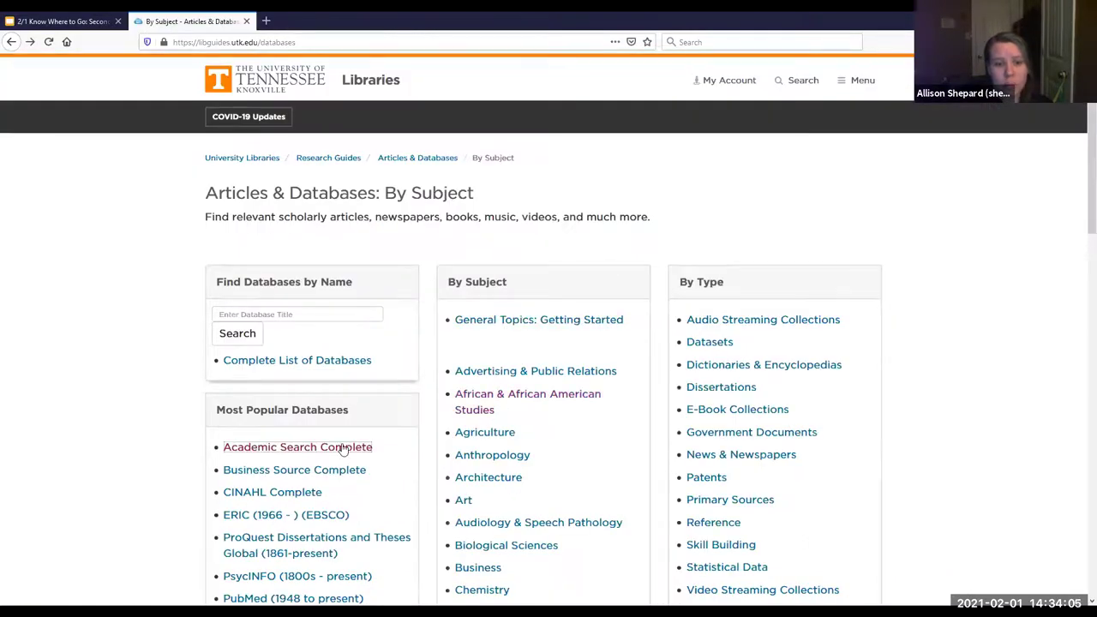
- View the Agriculture database list with its subject librarian, and return to the UT Libraries homepage
click(495, 432)
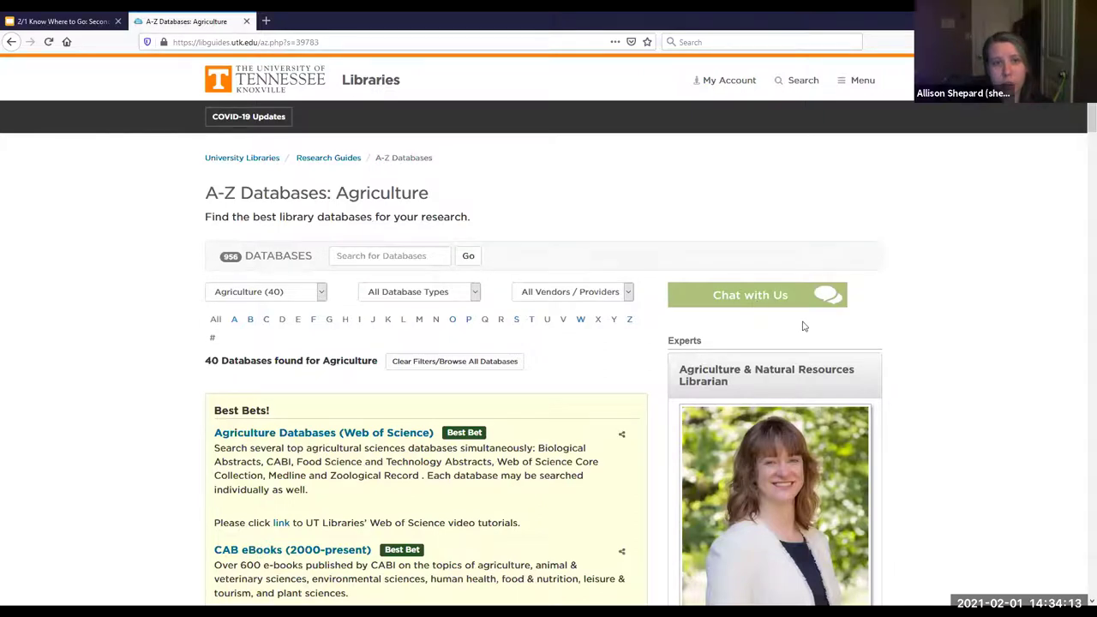
click(357, 86)
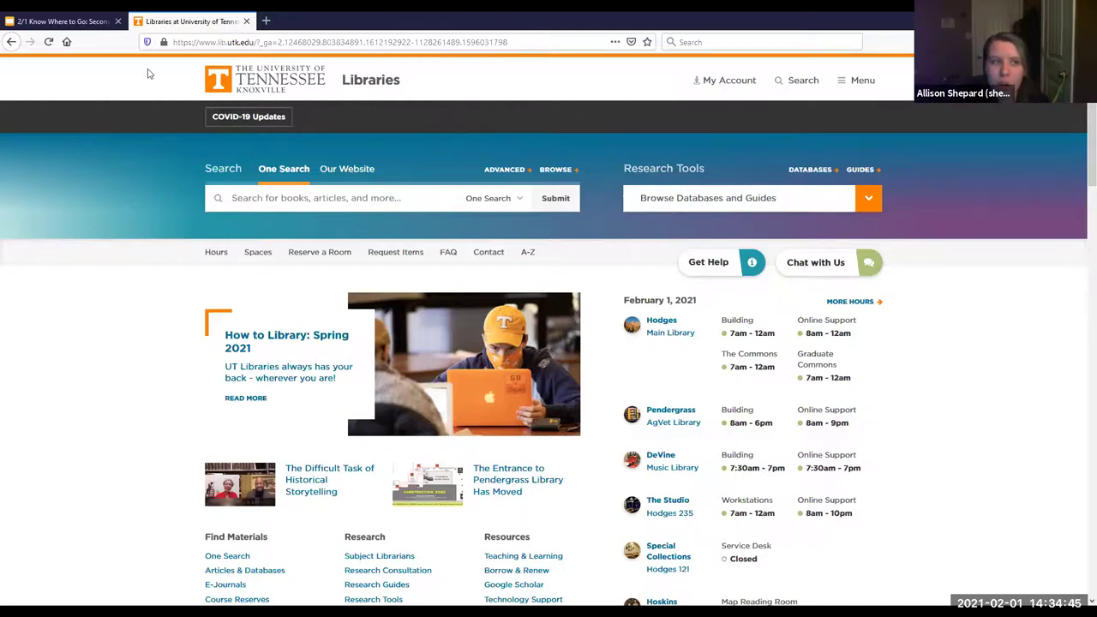
- Switch to the Google Slides presentation on secondary sources and start the slideshow from the Databases Page slide
key(ctrl+Page_Up)
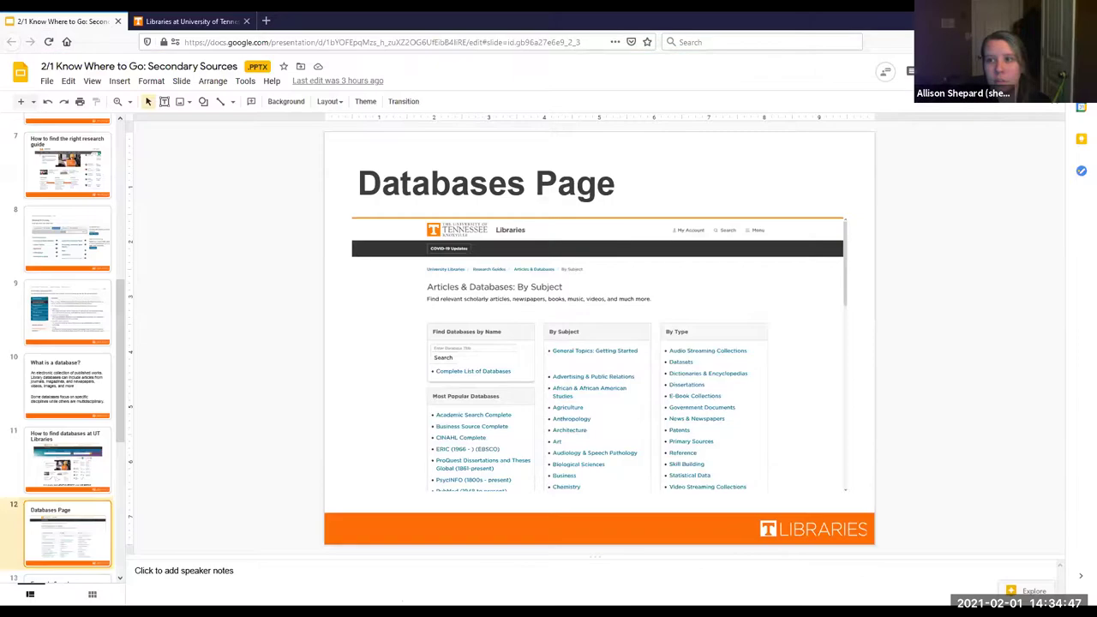
key(ctrl+F5)
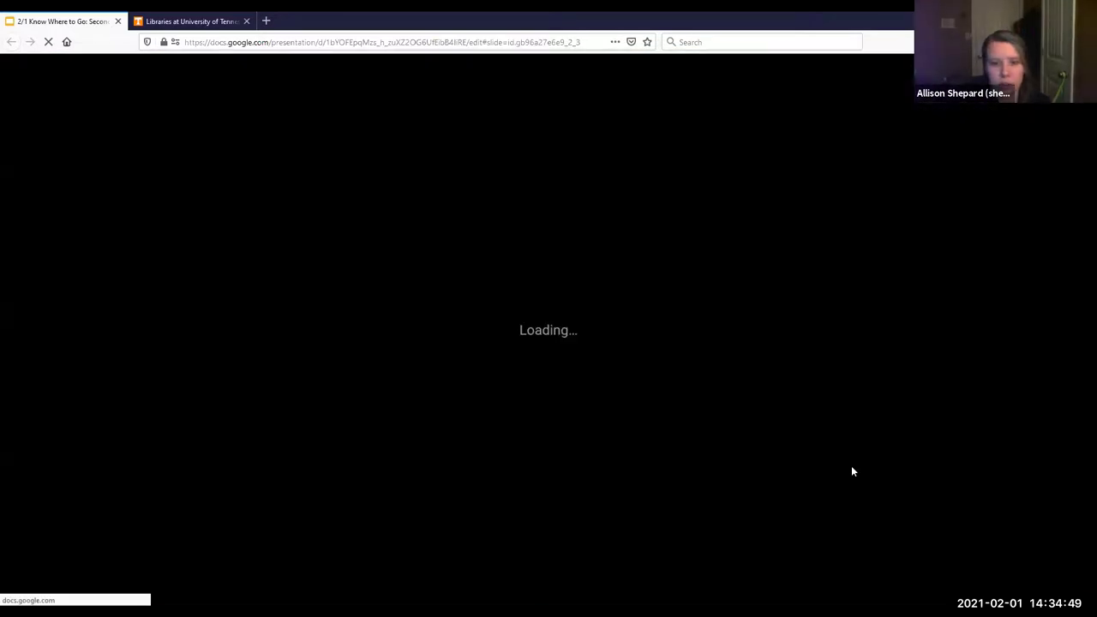